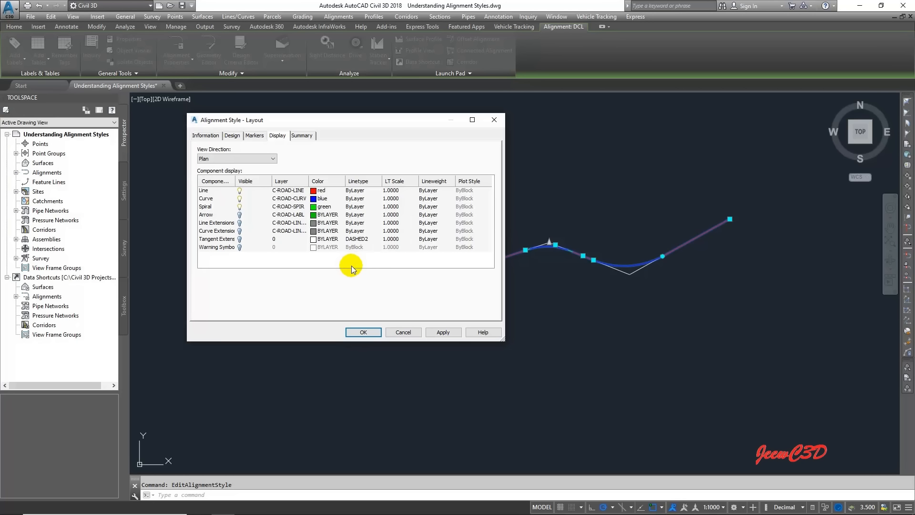
# Check the general information of the Layout alignment style and close its settings.
pyautogui.moveTo(287, 119); pyautogui.dragTo(391, 137)
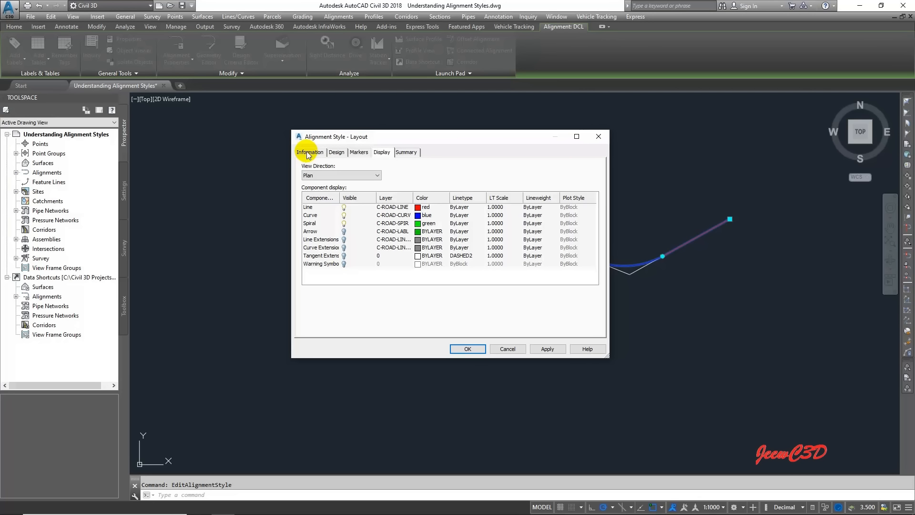
pyautogui.click(309, 152)
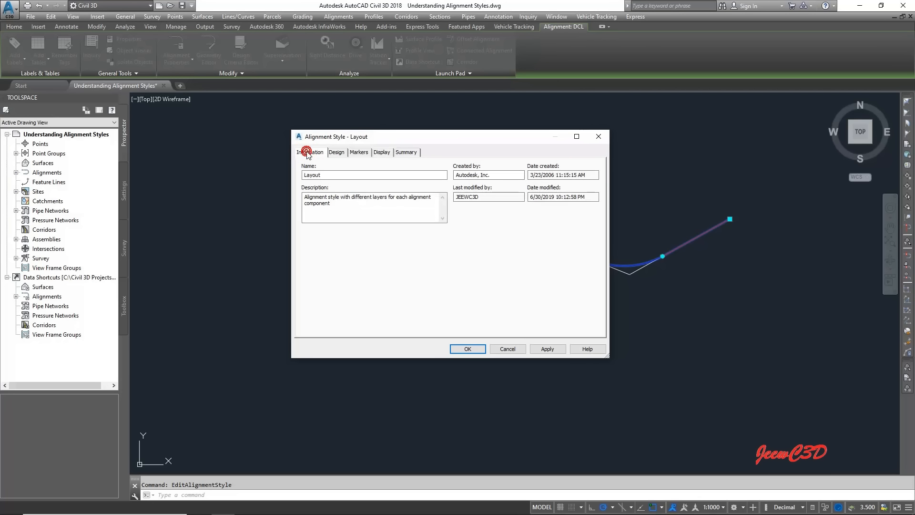
pyautogui.click(508, 349)
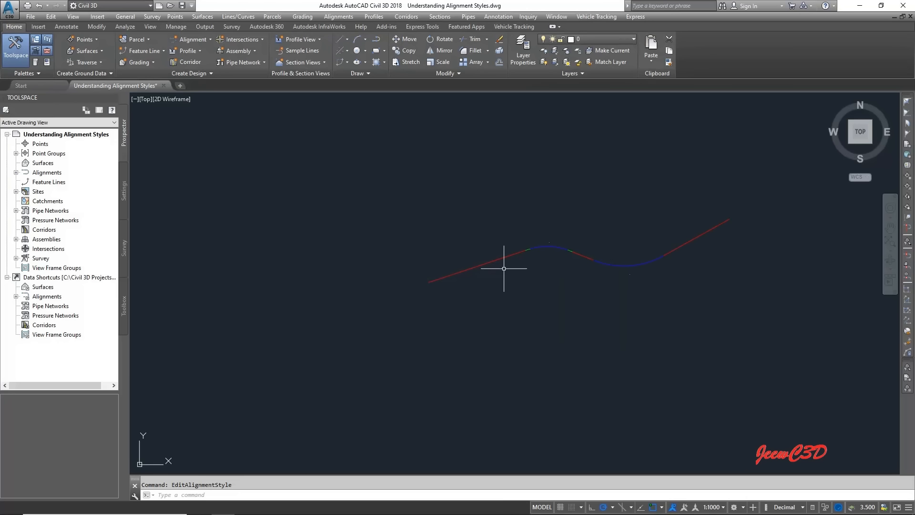
# Open the alignment properties of the DCL alignment.
pyautogui.scroll(3, 498, 253)
pyautogui.click(496, 247)
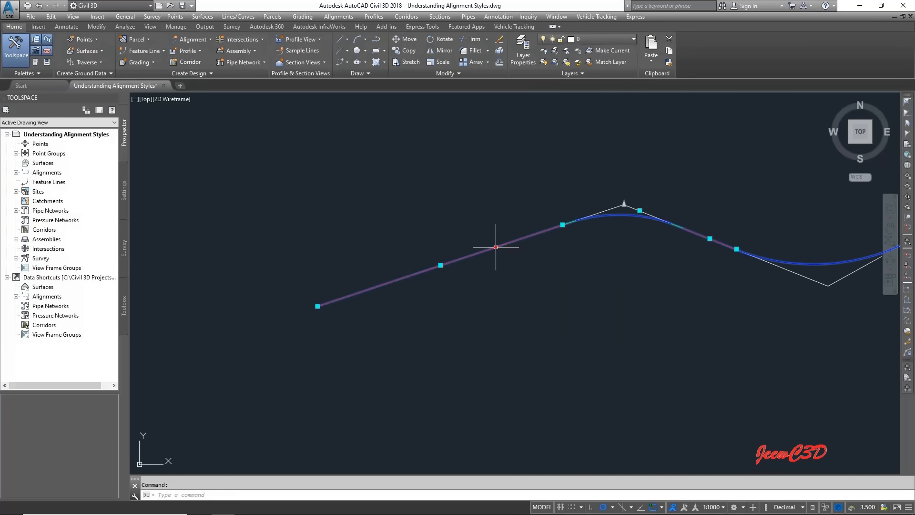
pyautogui.rightClick(253, 153)
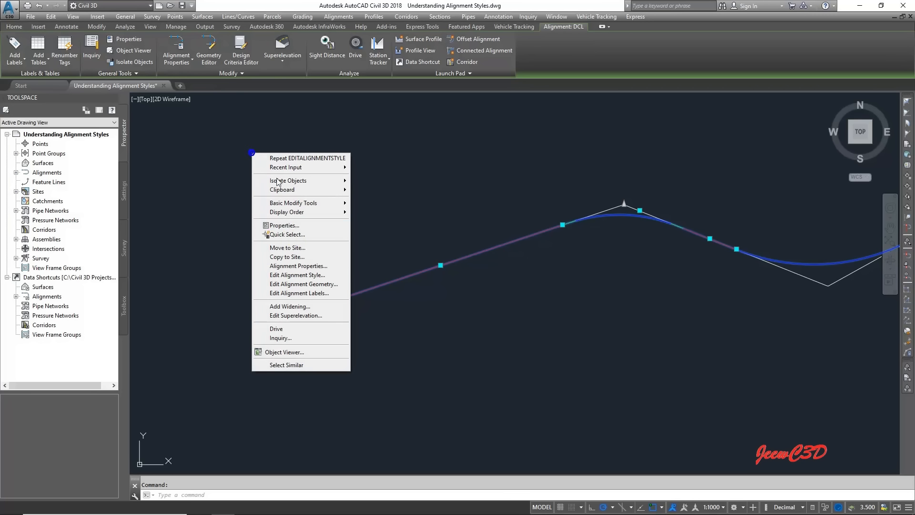
pyautogui.click(302, 266)
pyautogui.click(298, 209)
pyautogui.click(326, 230)
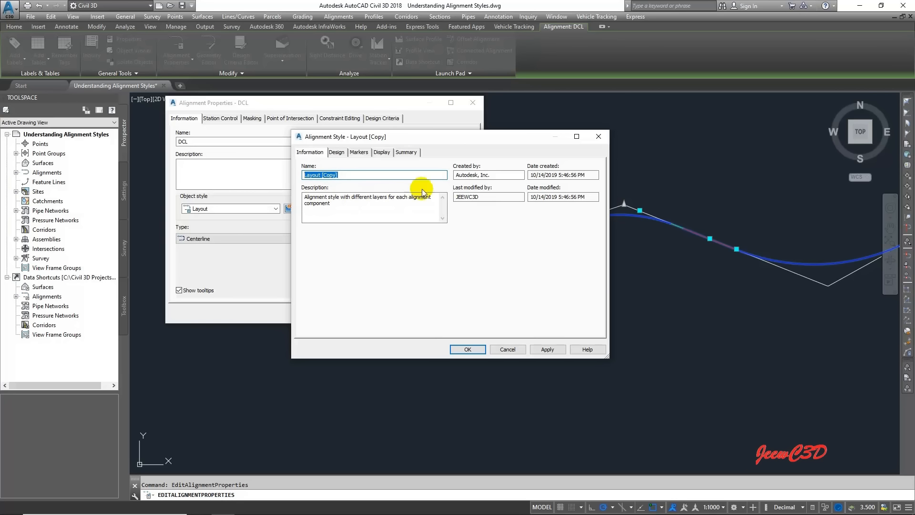
pyautogui.click(601, 141)
# Edit the Layout alignment style so the Point of Intersection uses the Sidewalk marker style, and apply it to the DCL alignment.
pyautogui.click(298, 209)
pyautogui.click(325, 240)
pyautogui.moveTo(382, 141); pyautogui.dragTo(254, 130)
pyautogui.click(233, 146)
pyautogui.click(461, 182)
pyautogui.click(622, 179)
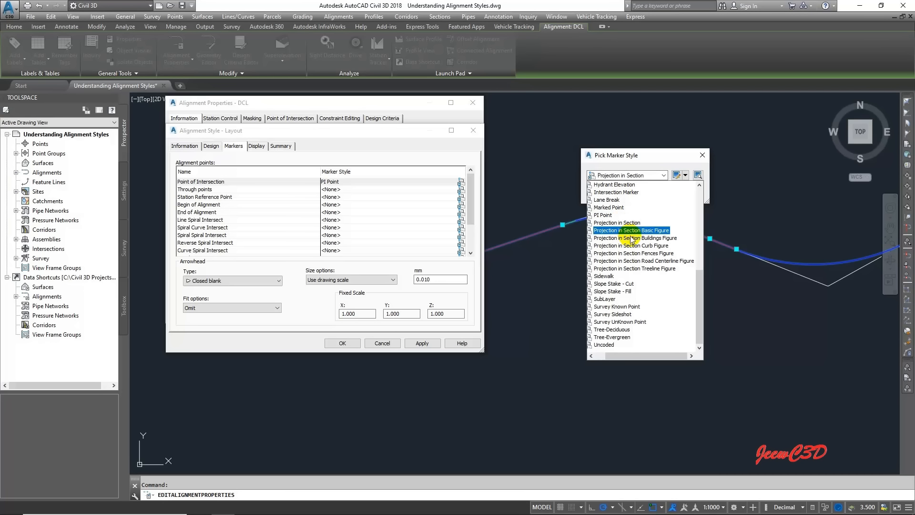
pyautogui.click(608, 276)
pyautogui.click(611, 192)
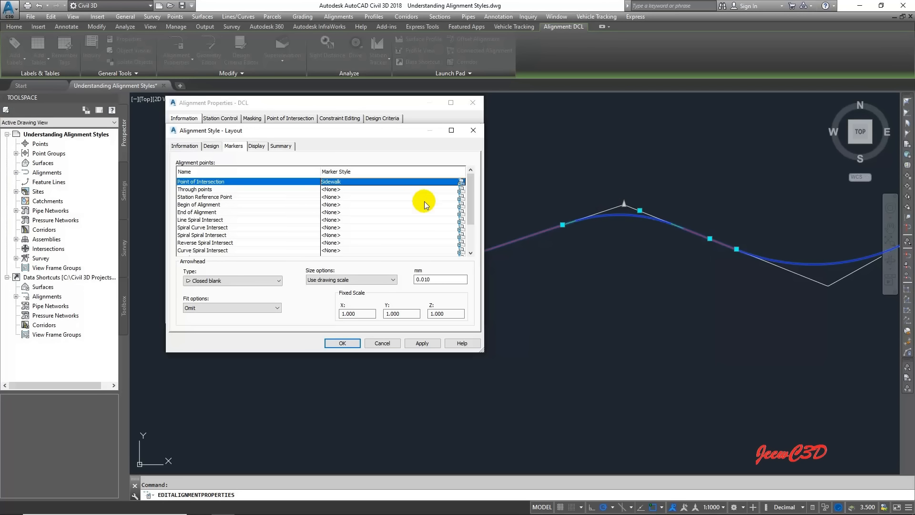
pyautogui.click(424, 340)
pyautogui.click(342, 343)
pyautogui.click(343, 315)
pyautogui.press('Escape')
# Examine the marker drawn at the alignment's point of intersection above the first curve.
pyautogui.scroll(10, 629, 207)
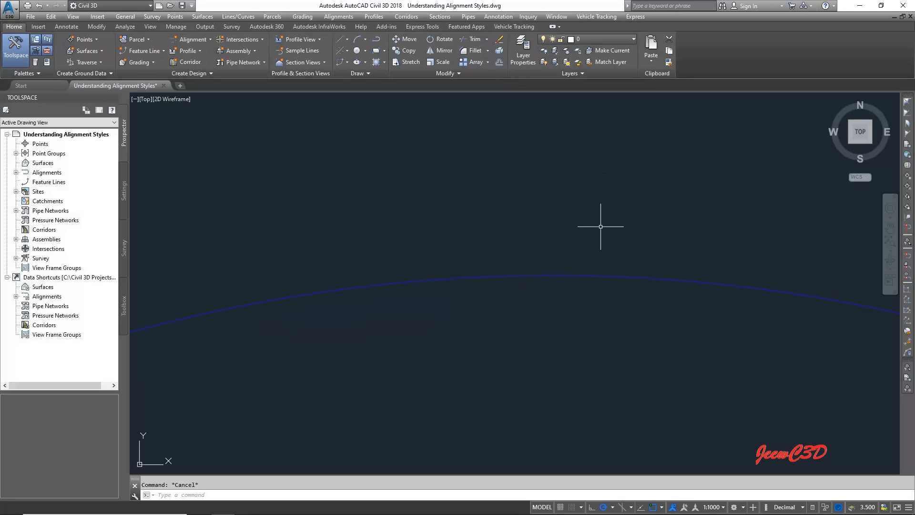
pyautogui.scroll(8, 604, 162)
pyautogui.scroll(8, 570, 321)
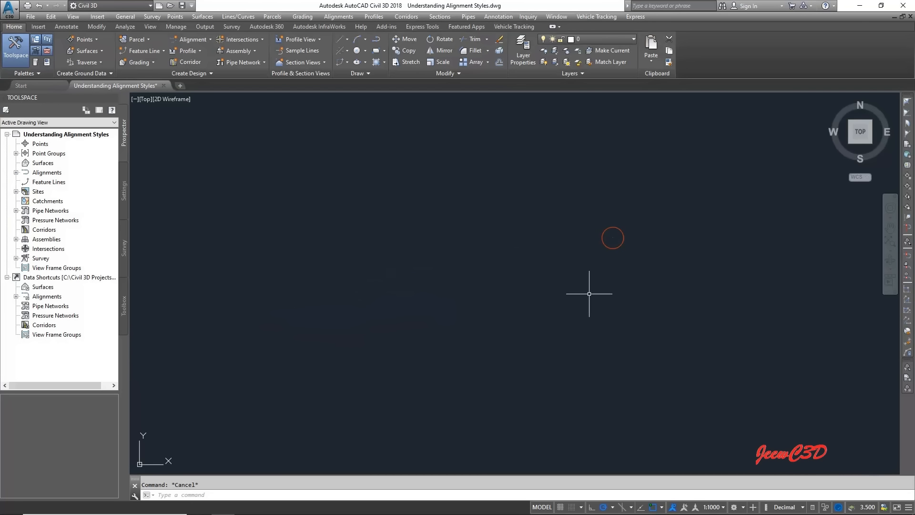
pyautogui.click(601, 234)
# Set the Point of Intersection marker in the alignment's Layout style back to PI Point.
pyautogui.scroll(-10, 597, 249)
pyautogui.click(589, 345)
pyautogui.rightClick(590, 346)
pyautogui.click(624, 267)
pyautogui.click(461, 183)
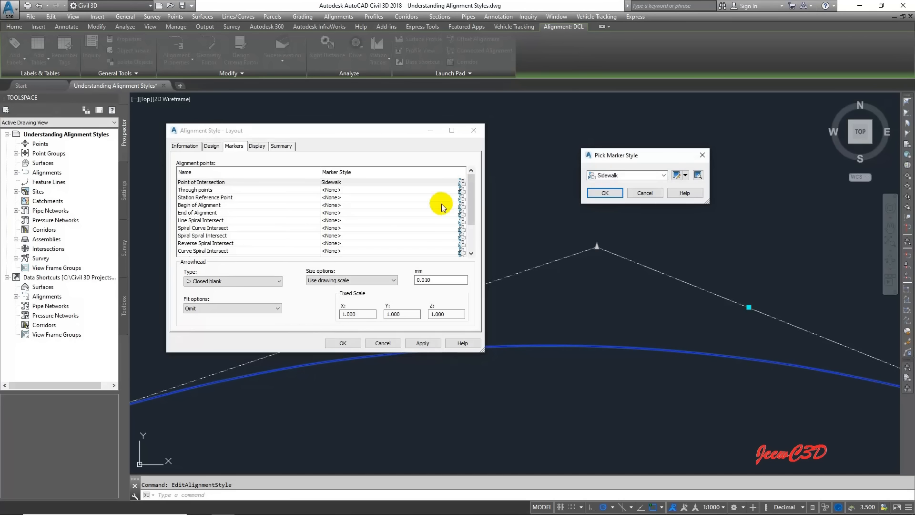
pyautogui.click(612, 175)
pyautogui.scroll(3, 617, 211)
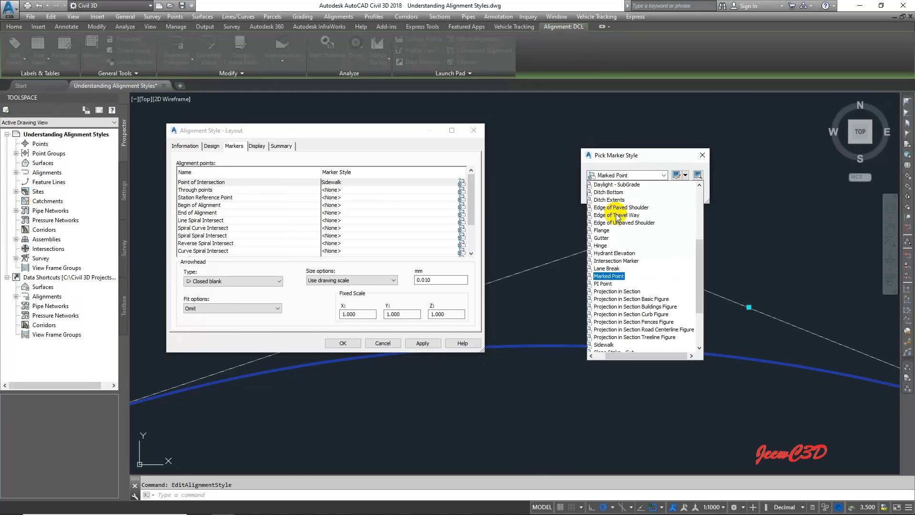
pyautogui.click(610, 284)
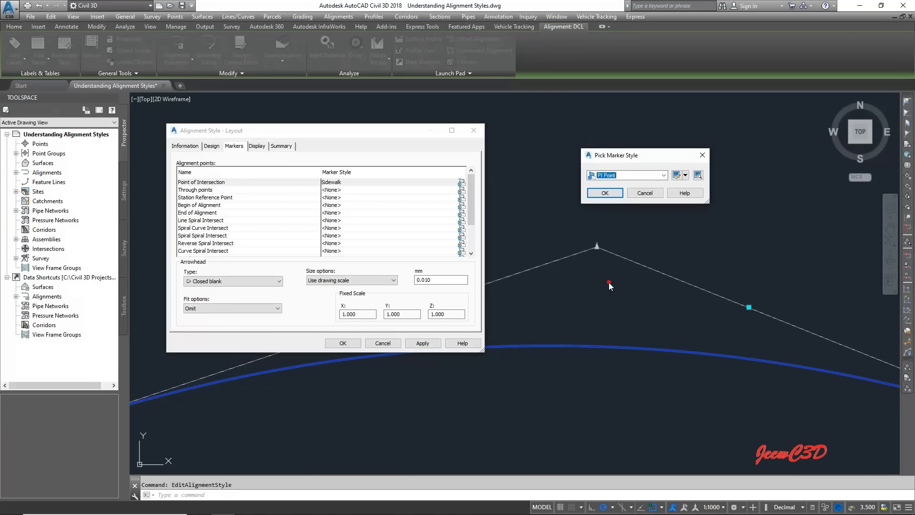
pyautogui.click(605, 193)
pyautogui.click(343, 343)
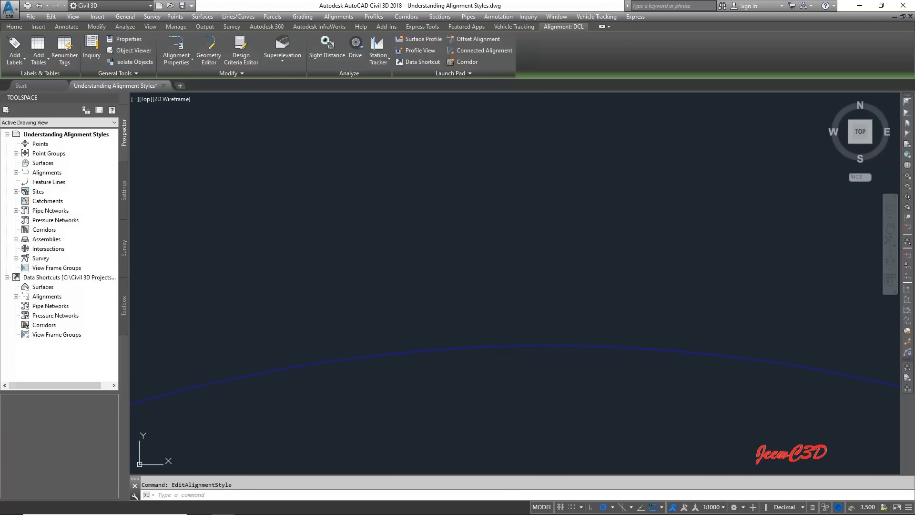
pyautogui.press('Escape')
pyautogui.scroll(-6, 436, 183)
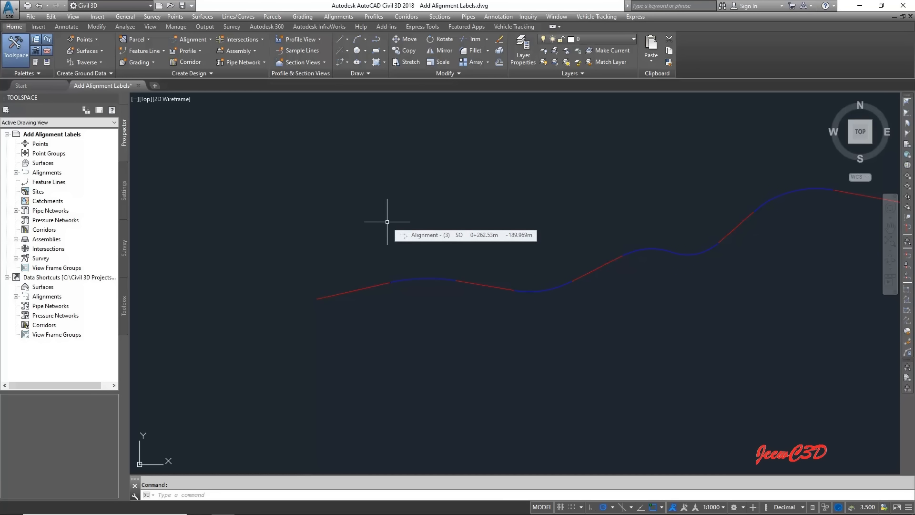
# Import a label set with major stations, minor stations and geometry points into the labels of Alignment - (3).
pyautogui.click(477, 284)
pyautogui.rightClick(476, 284)
pyautogui.click(504, 213)
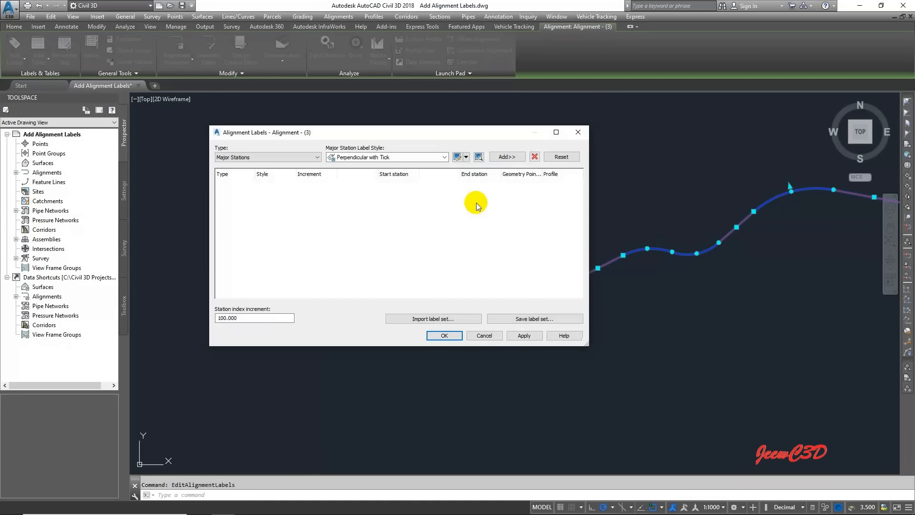
pyautogui.click(443, 320)
pyautogui.click(624, 176)
pyautogui.click(620, 193)
pyautogui.click(603, 221)
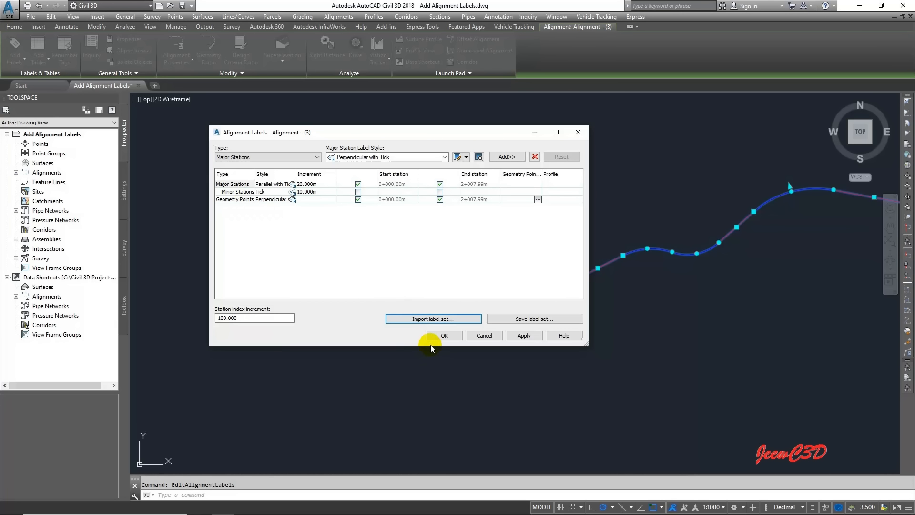
pyautogui.click(445, 336)
pyautogui.press('Escape')
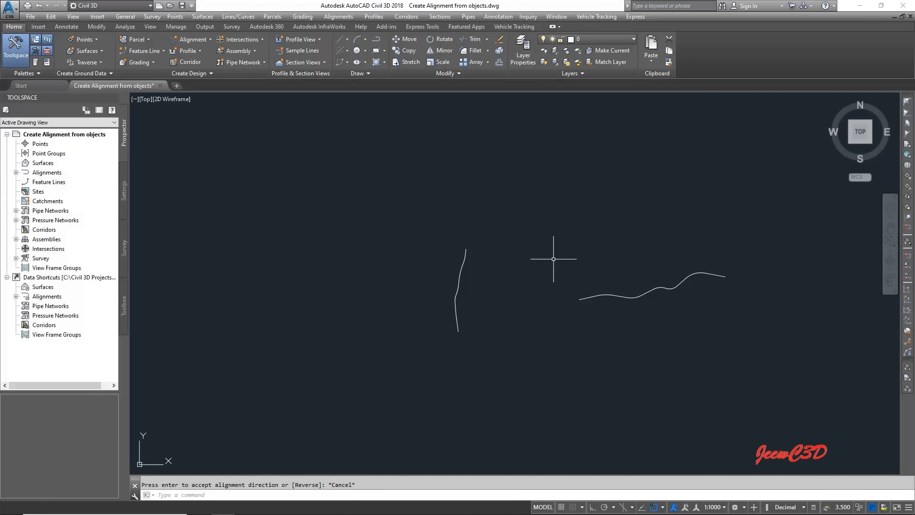
# Create a centerline alignment from the roughly vertical polyline, accepting its direction and choosing the Layout alignment style.
pyautogui.click(191, 39)
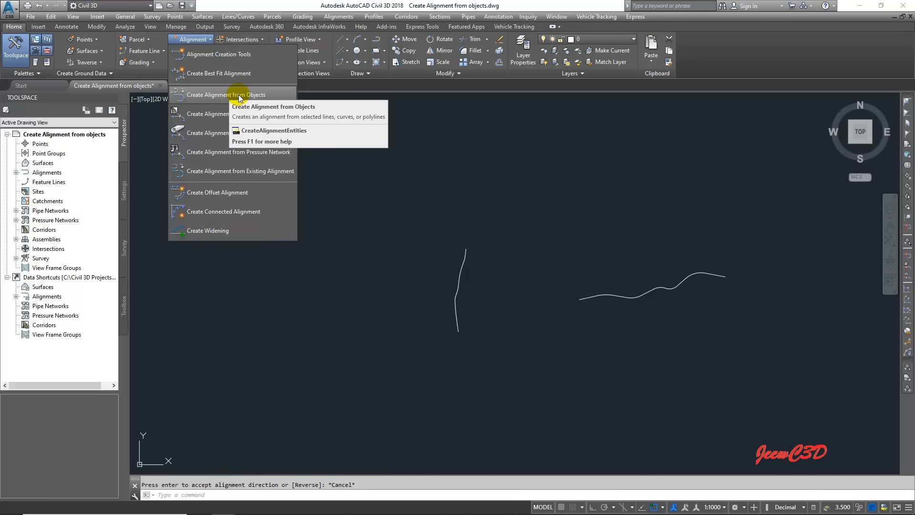
pyautogui.click(240, 96)
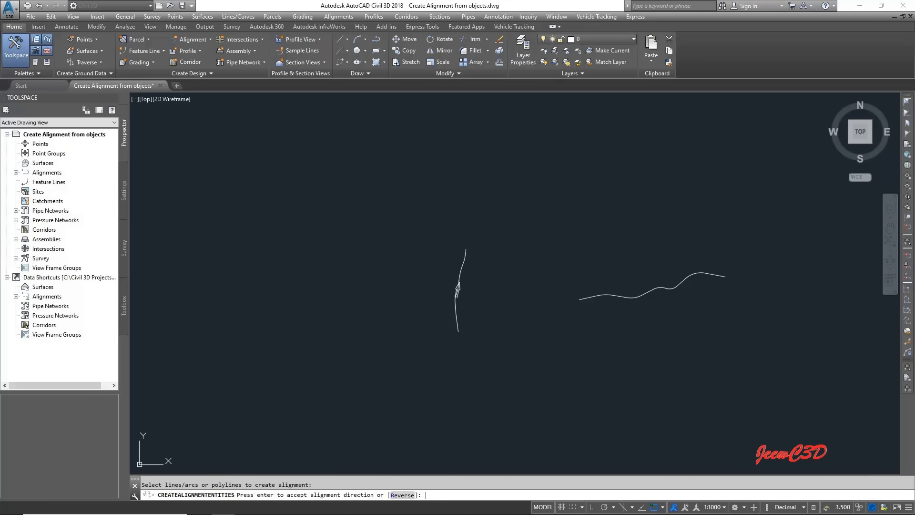
pyautogui.press('Return')
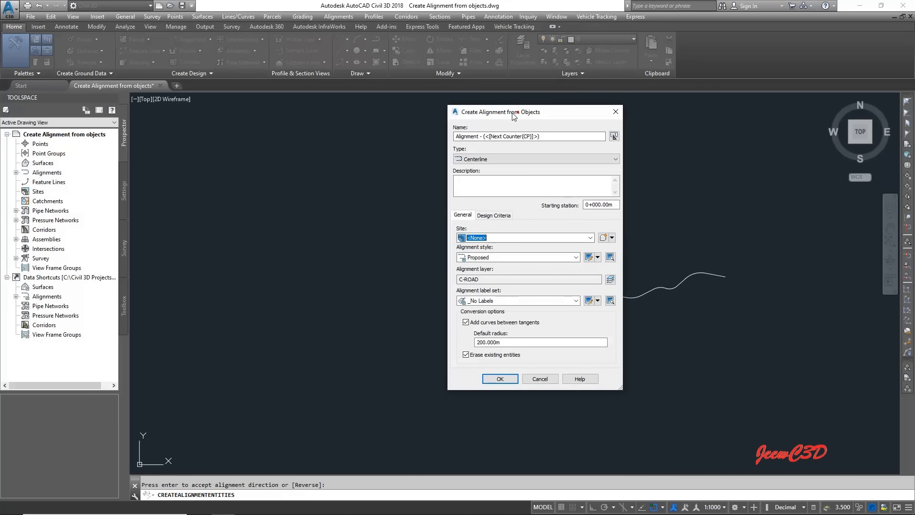
pyautogui.moveTo(514, 116); pyautogui.dragTo(283, 132)
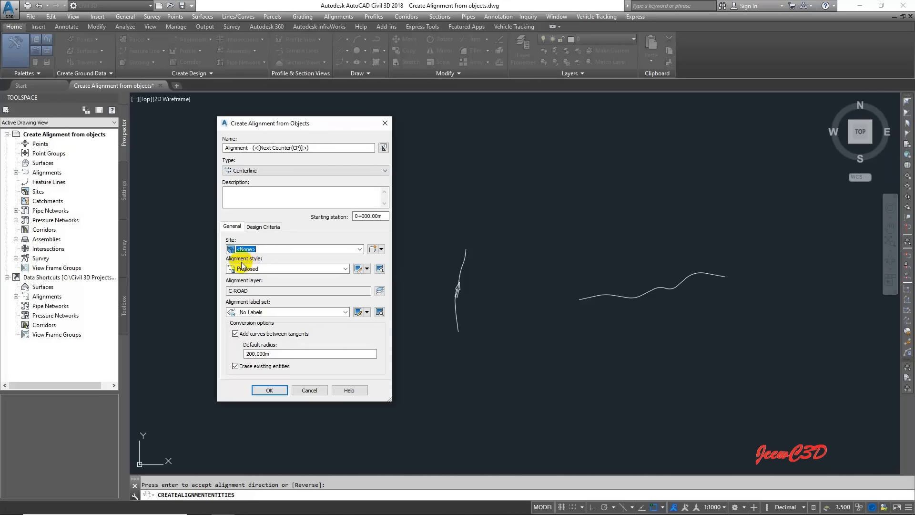
pyautogui.click(298, 270)
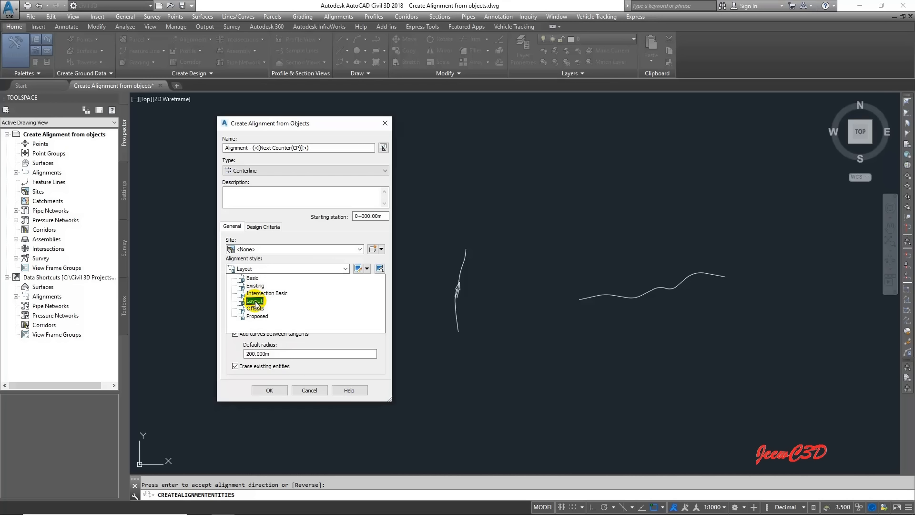
pyautogui.click(256, 301)
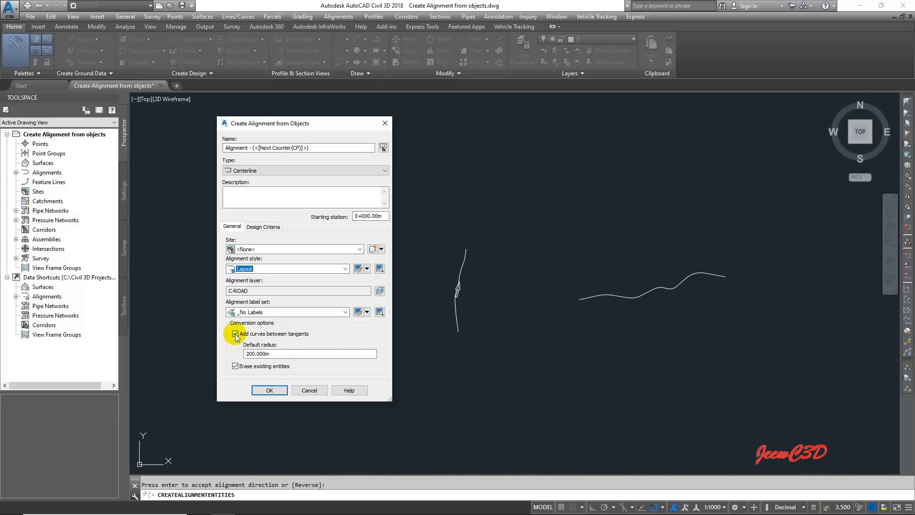
pyautogui.click(273, 390)
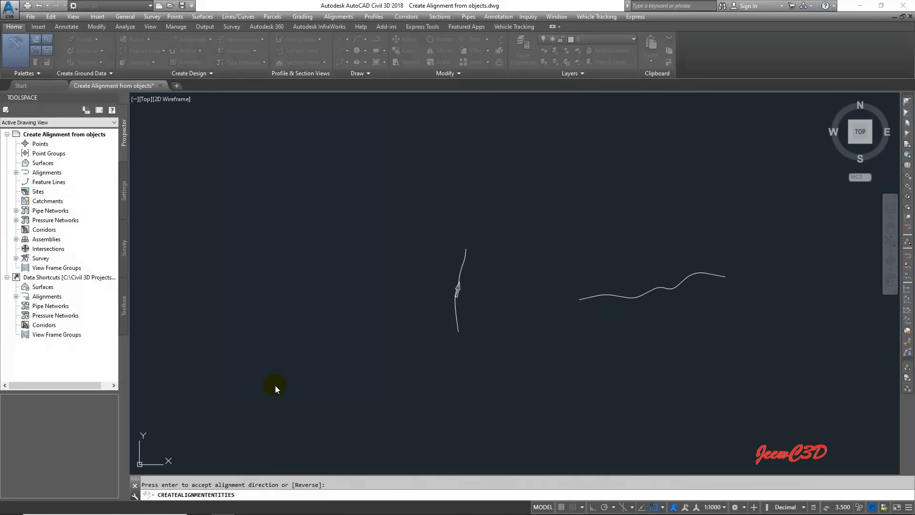
# Examine the curves and tangent extensions along the newly created alignment.
pyautogui.click(425, 310)
pyautogui.click(459, 313)
pyautogui.scroll(10, 388, 271)
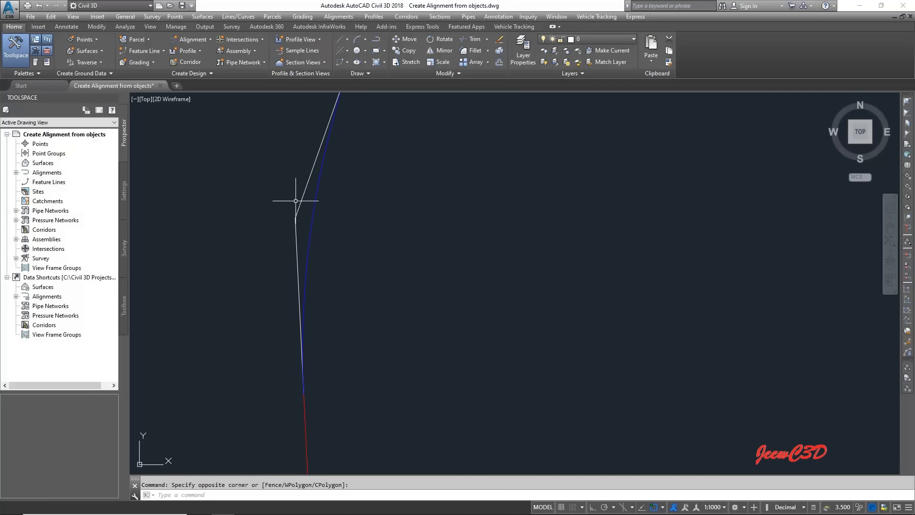
pyautogui.scroll(-5, 400, 241)
pyautogui.scroll(2, 403, 239)
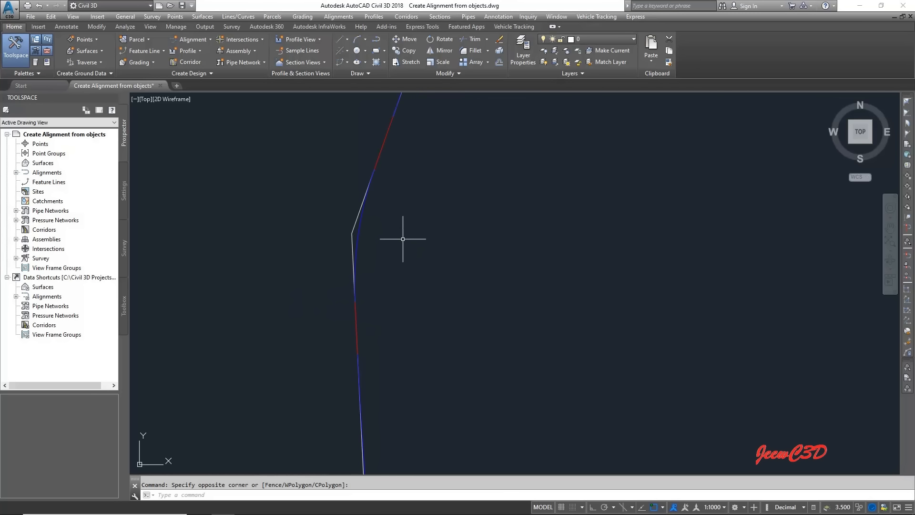
pyautogui.scroll(2, 358, 244)
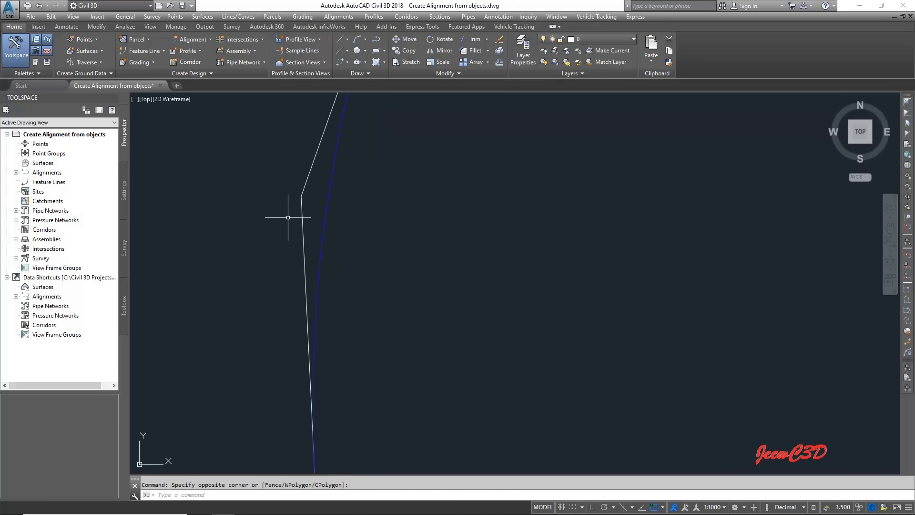
# Set the new alignment's point of intersection option to "Do not display implied points of intersection".
pyautogui.click(329, 204)
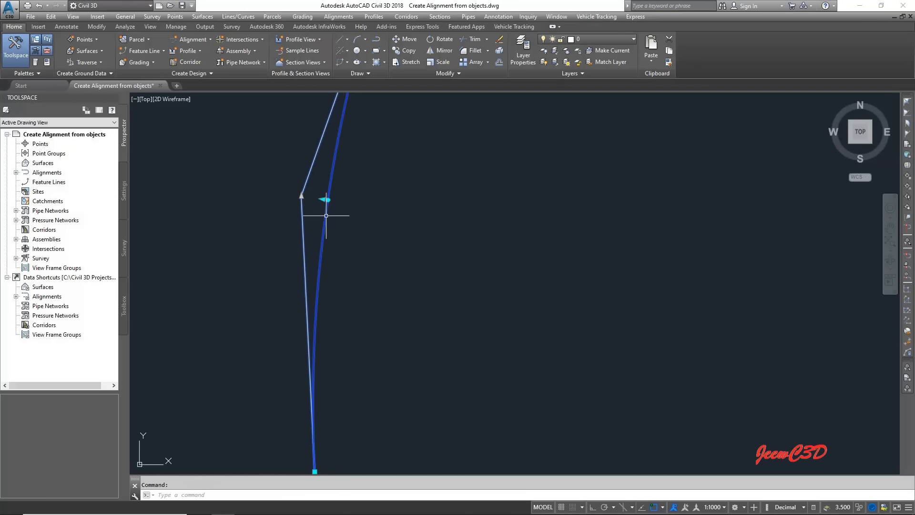
pyautogui.click(177, 44)
pyautogui.click(324, 48)
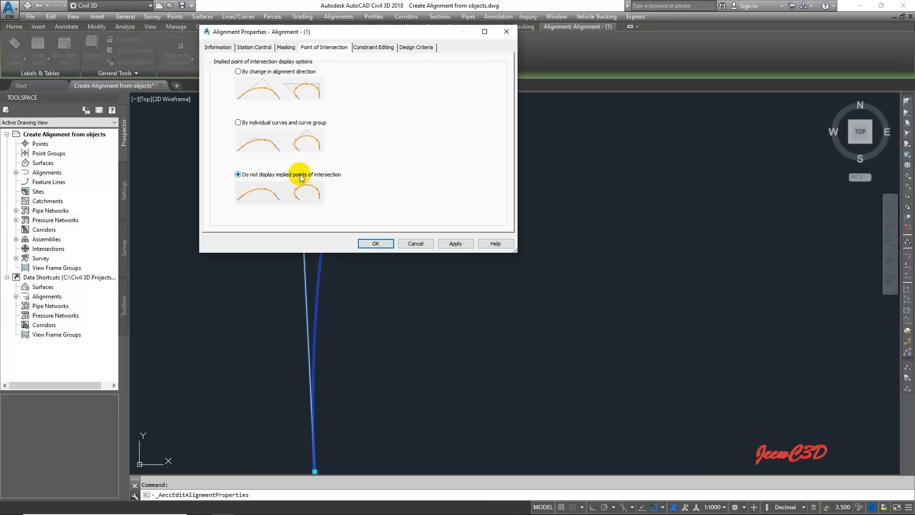
pyautogui.click(375, 244)
pyautogui.scroll(-10, 389, 269)
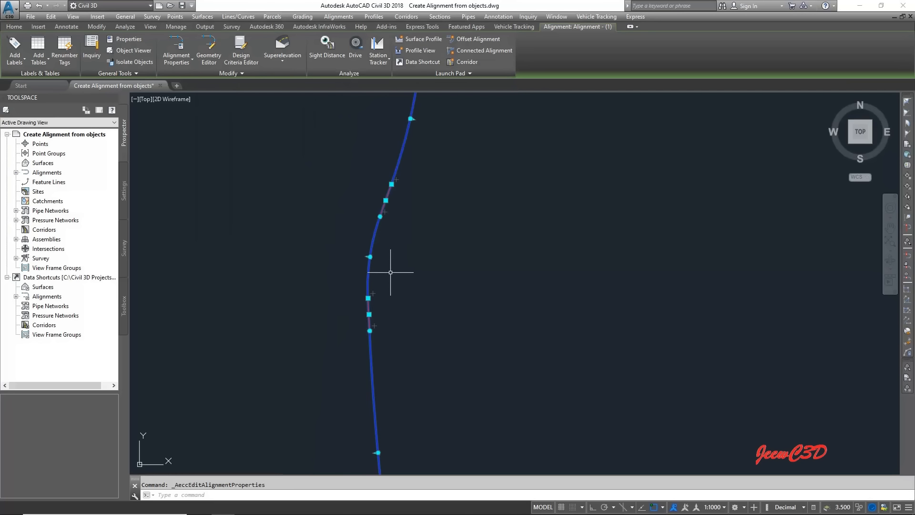
pyautogui.scroll(-5, 408, 266)
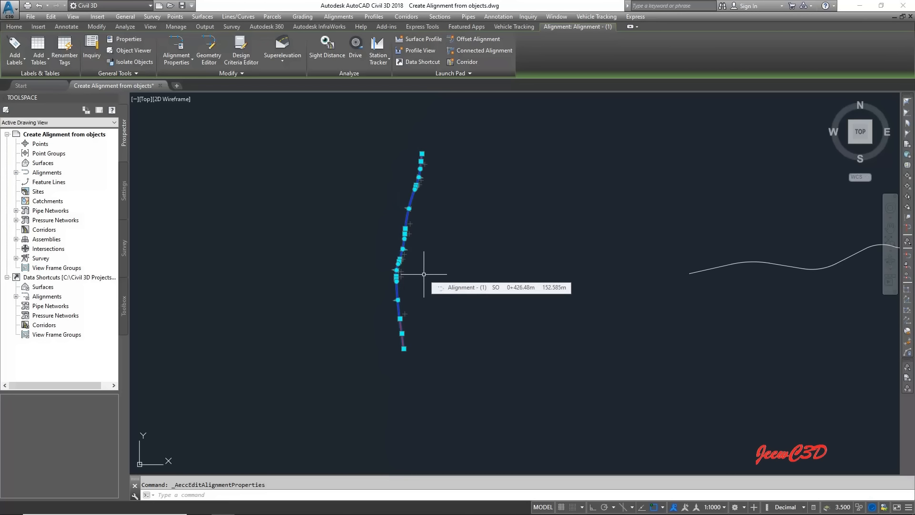
pyautogui.press('Escape')
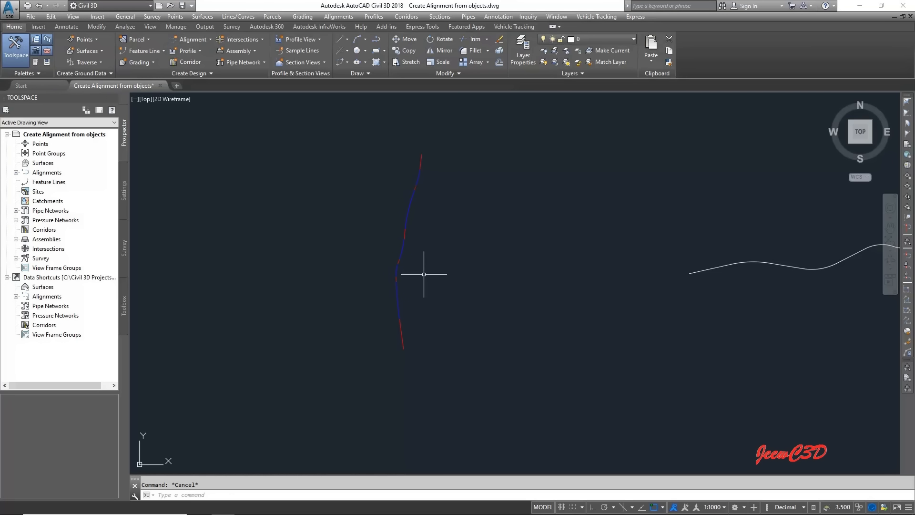
pyautogui.scroll(-2, 508, 227)
pyautogui.moveTo(609, 198); pyautogui.dragTo(445, 220, button='middle')
pyautogui.scroll(-2, 446, 220)
pyautogui.scroll(2, 412, 189)
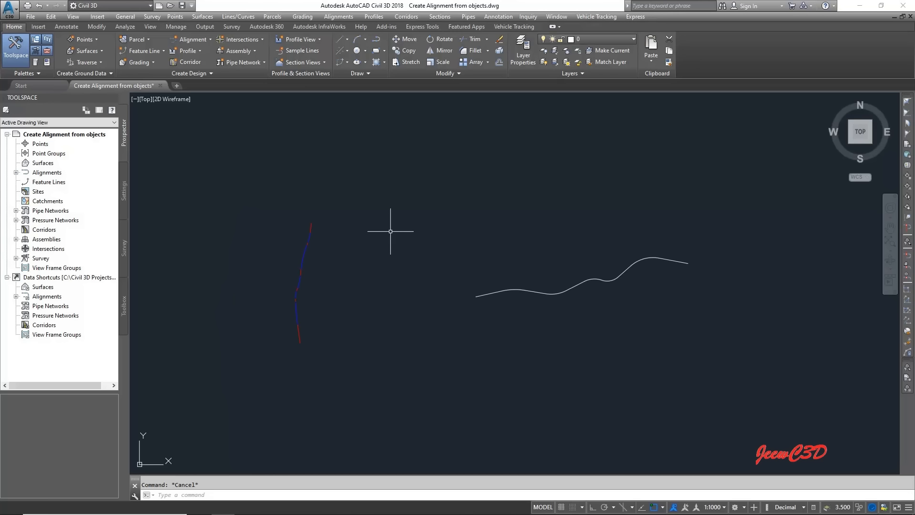
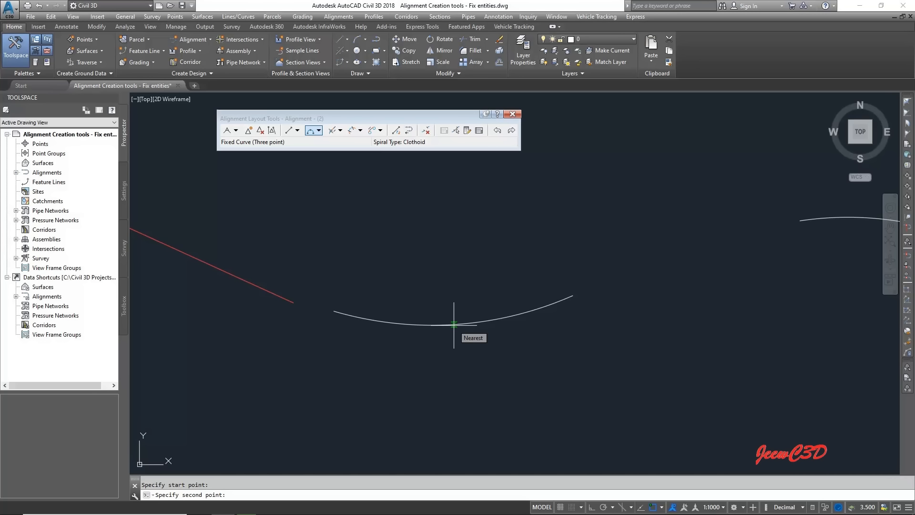
# Complete the three-point fixed curve over the first arc, passing through a point near its middle and ending at its right endpoint.
pyautogui.click(454, 324)
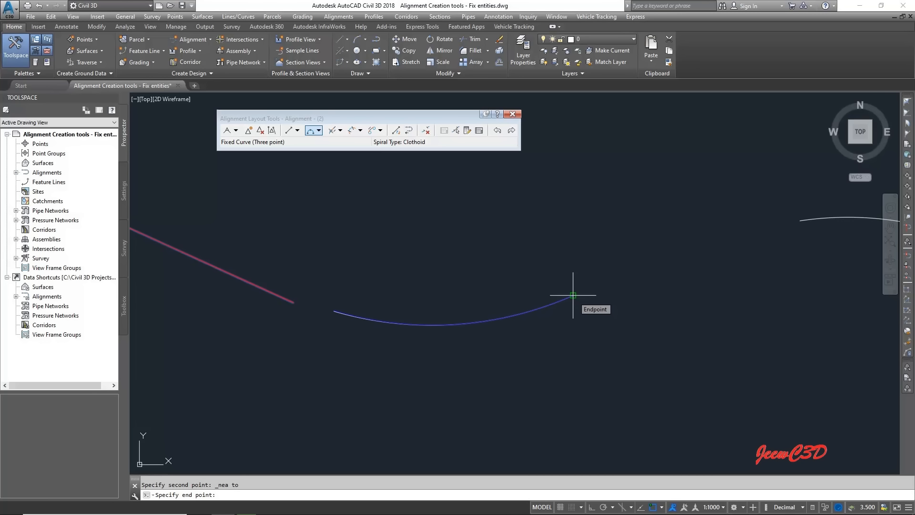
pyautogui.click(574, 295)
pyautogui.scroll(-2, 369, 211)
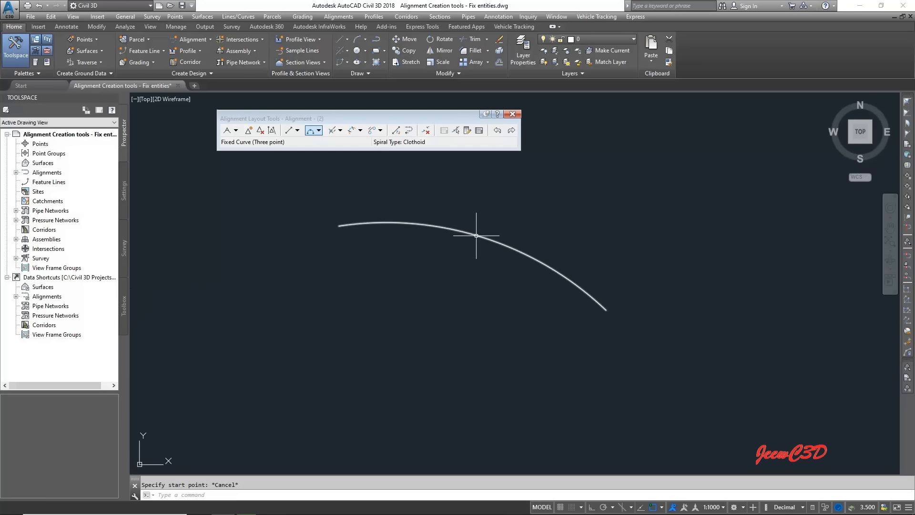
# Copy the radius value from the properties of the second arc.
pyautogui.click(483, 238)
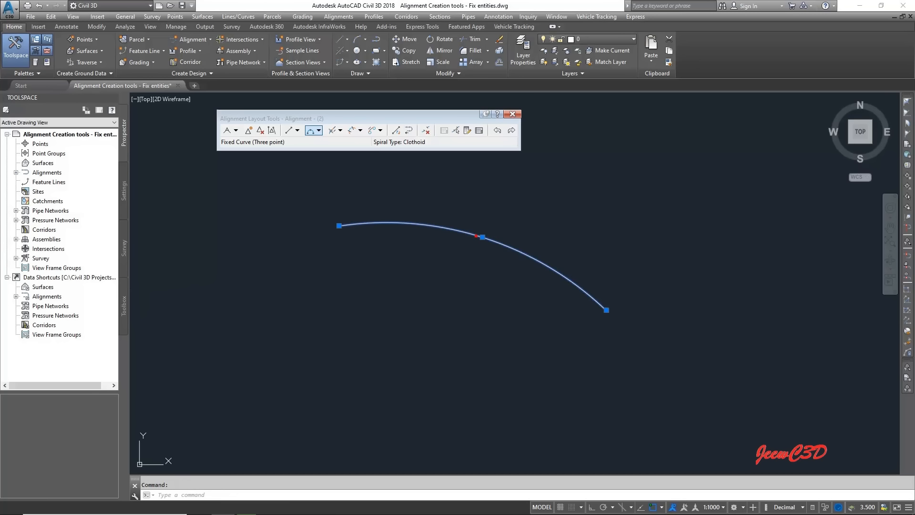
pyautogui.rightClick(513, 207)
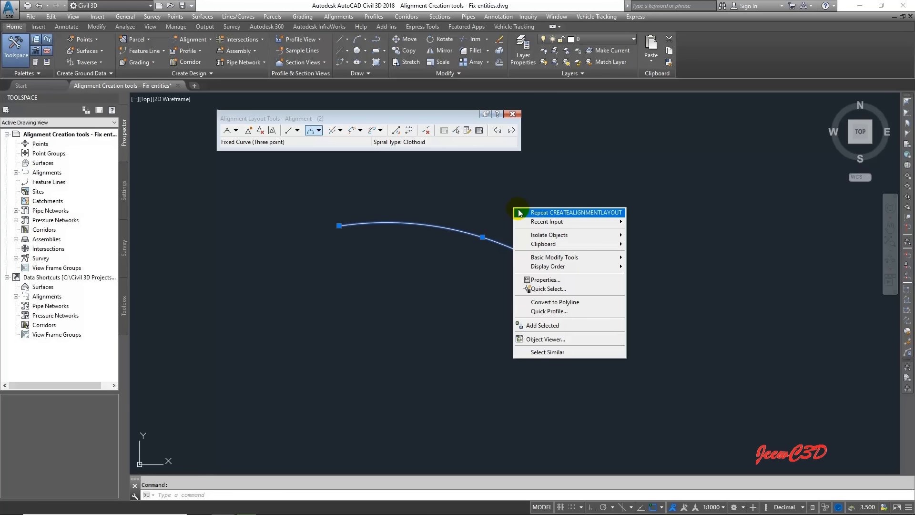
pyautogui.click(546, 280)
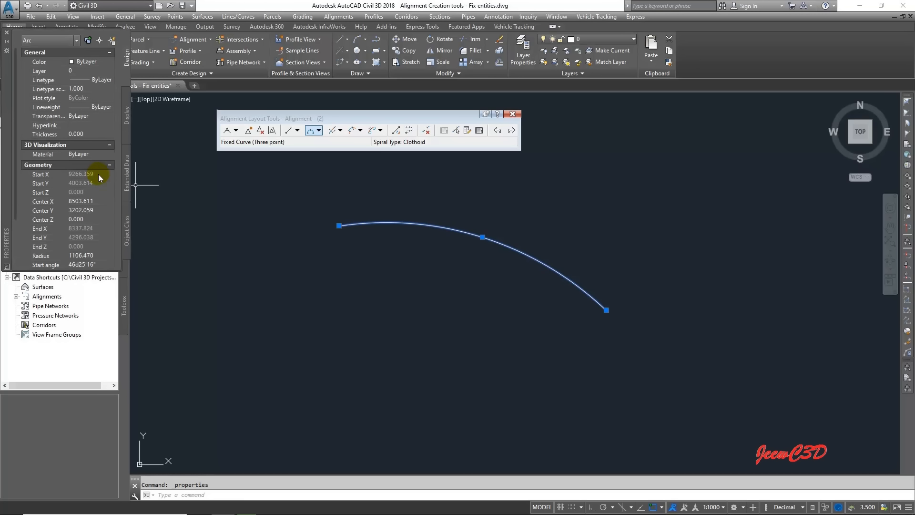
pyautogui.click(93, 257)
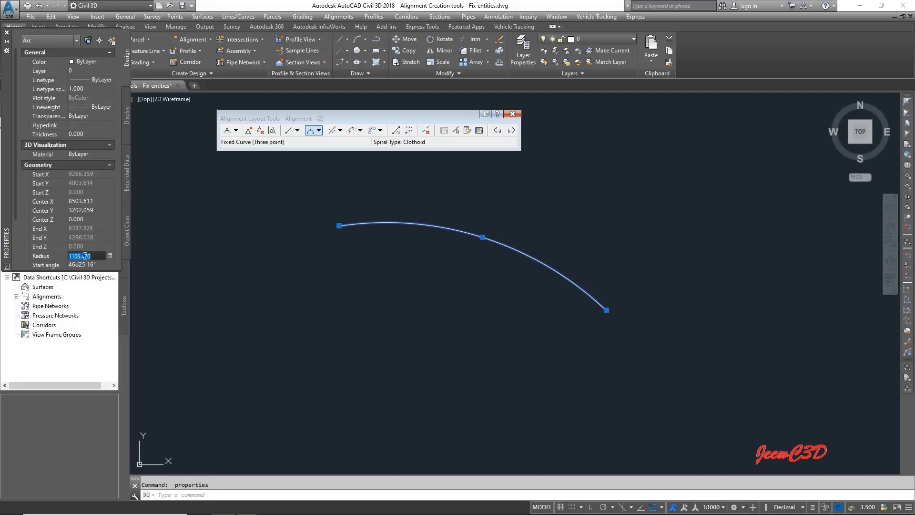
pyautogui.rightClick(84, 256)
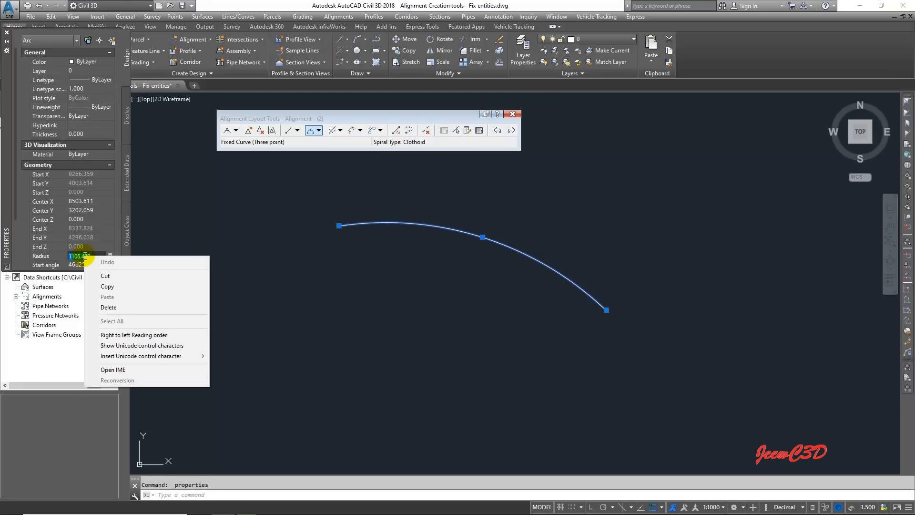
pyautogui.click(107, 286)
# Start a fixed curve by two points and radius at the second arc's left endpoint, using the copied radius of 1106.470.
pyautogui.click(318, 130)
pyautogui.moveTo(348, 151)
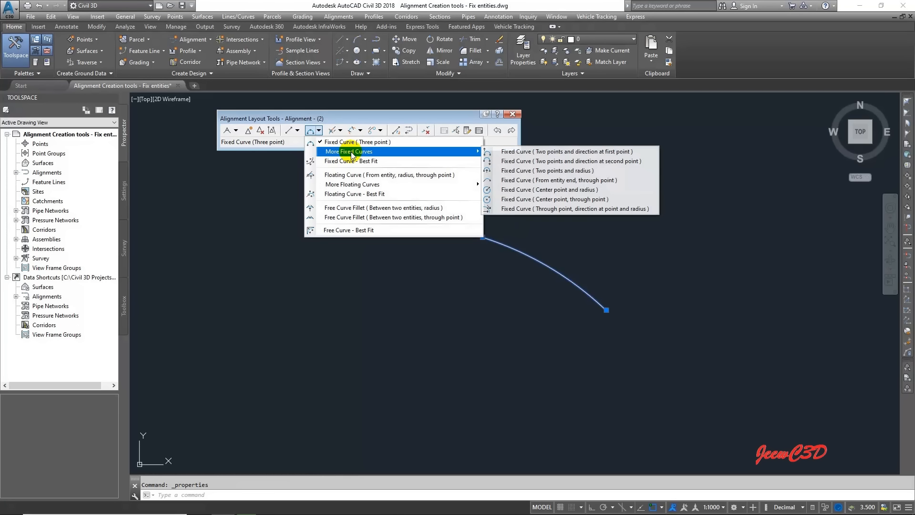
pyautogui.click(534, 171)
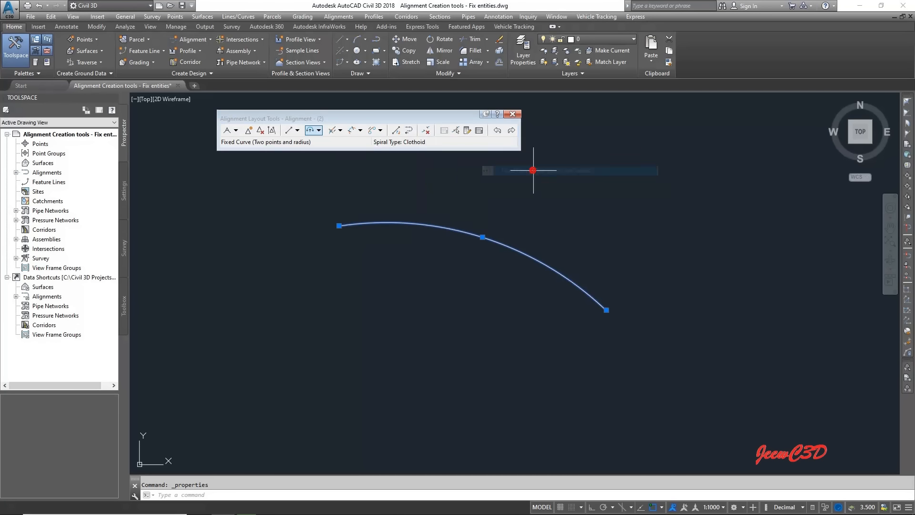
pyautogui.click(339, 226)
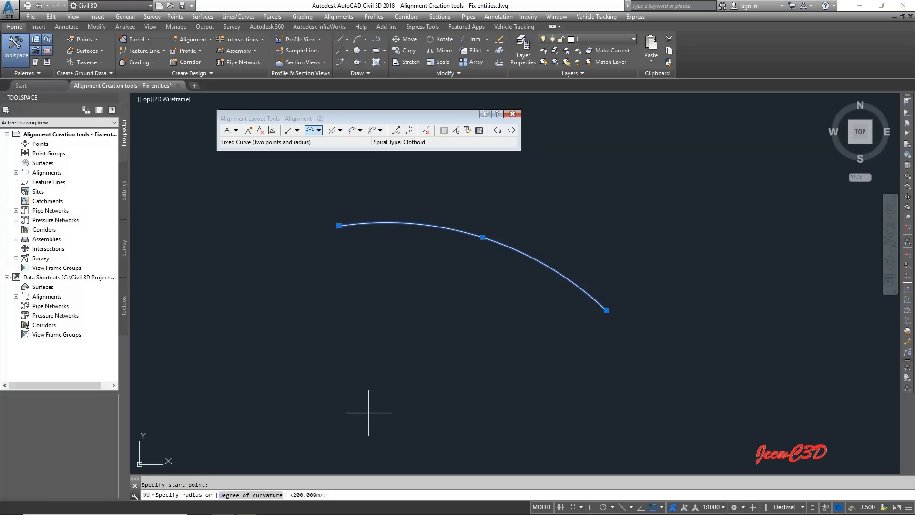
pyautogui.click(340, 494)
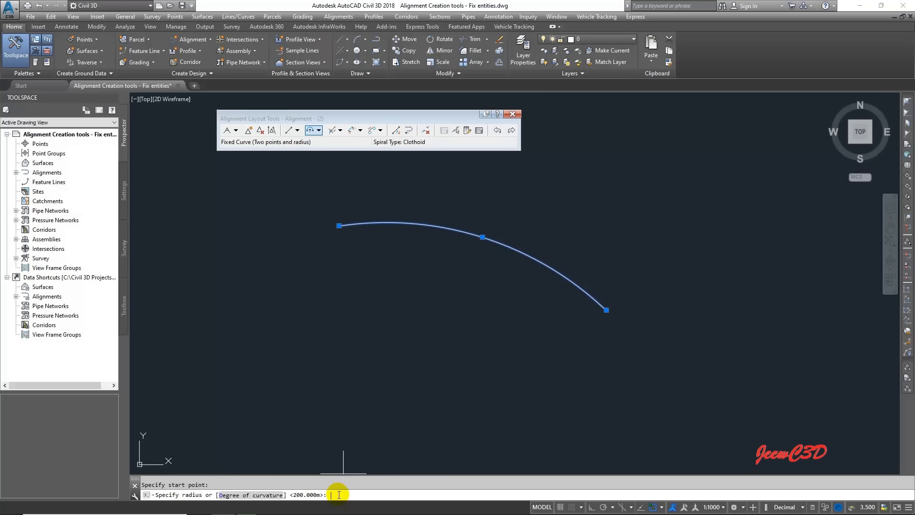
pyautogui.rightClick(338, 495)
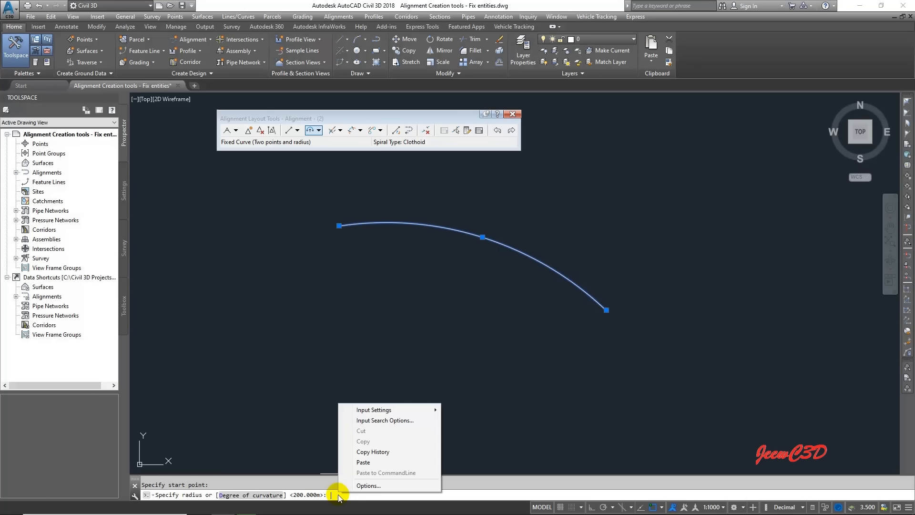
pyautogui.click(363, 462)
pyautogui.press('Return')
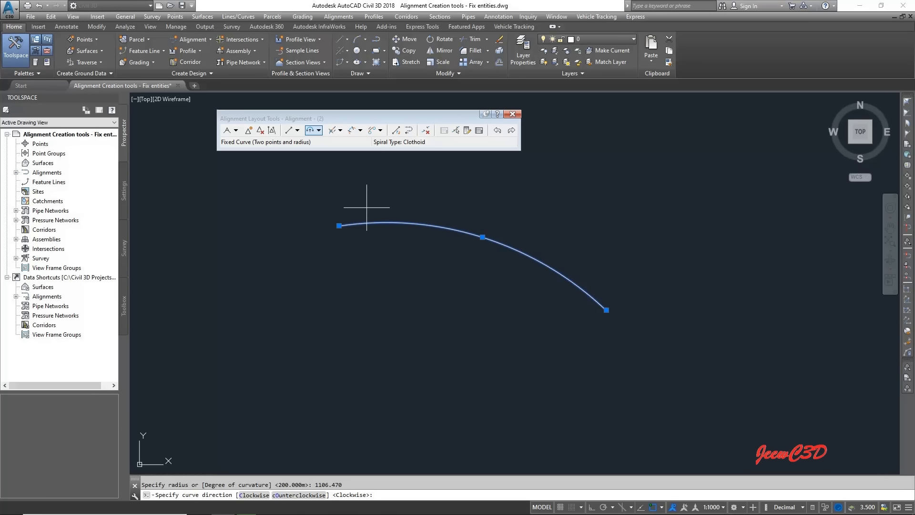
# Finish the fixed curve in the clockwise direction, ending at the second arc's right endpoint, and leave the command.
pyautogui.scroll(-6, 310, 229)
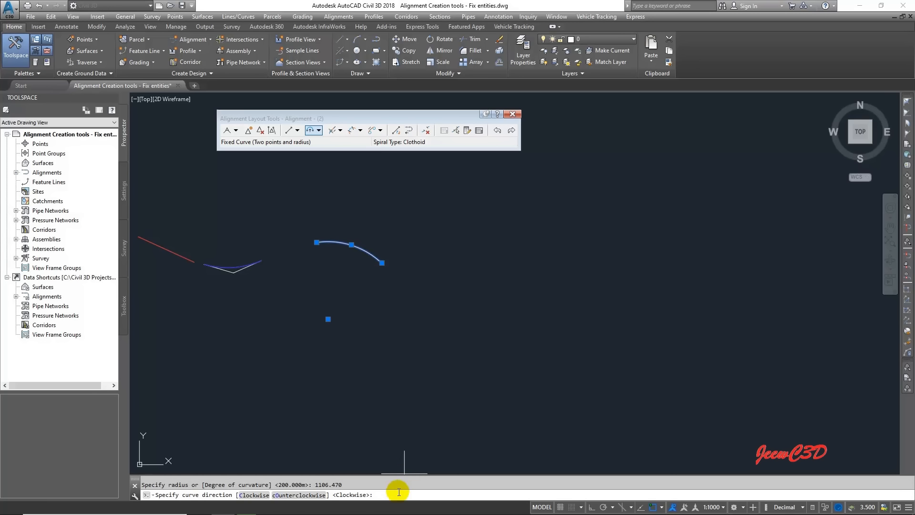
pyautogui.press('Return')
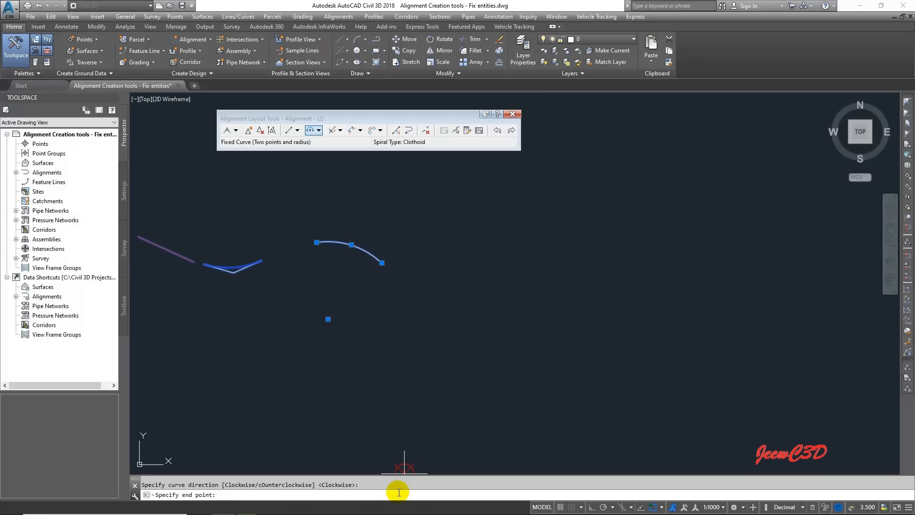
pyautogui.scroll(6, 379, 264)
pyautogui.click(433, 260)
pyautogui.press('Escape')
pyautogui.scroll(-4, 380, 297)
pyautogui.moveTo(326, 304); pyautogui.dragTo(525, 305, button='middle')
pyautogui.scroll(-2, 516, 310)
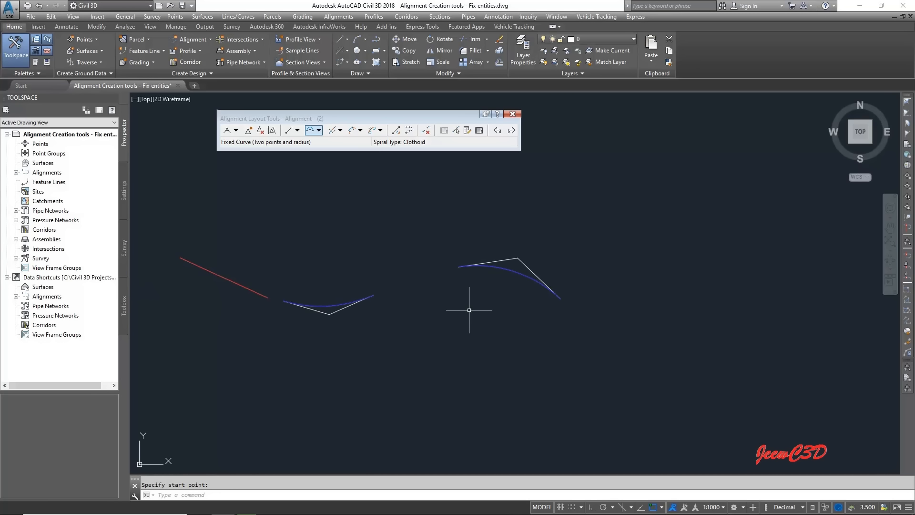
pyautogui.click(319, 130)
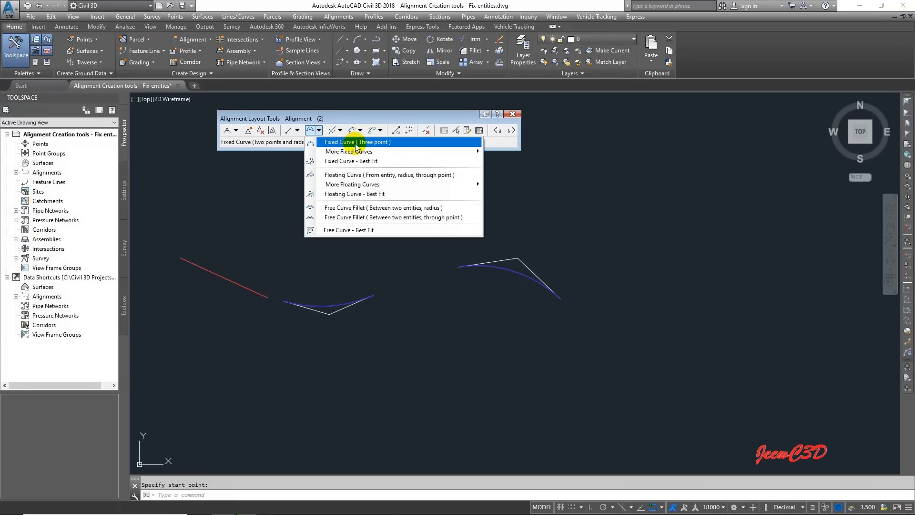
pyautogui.click(269, 188)
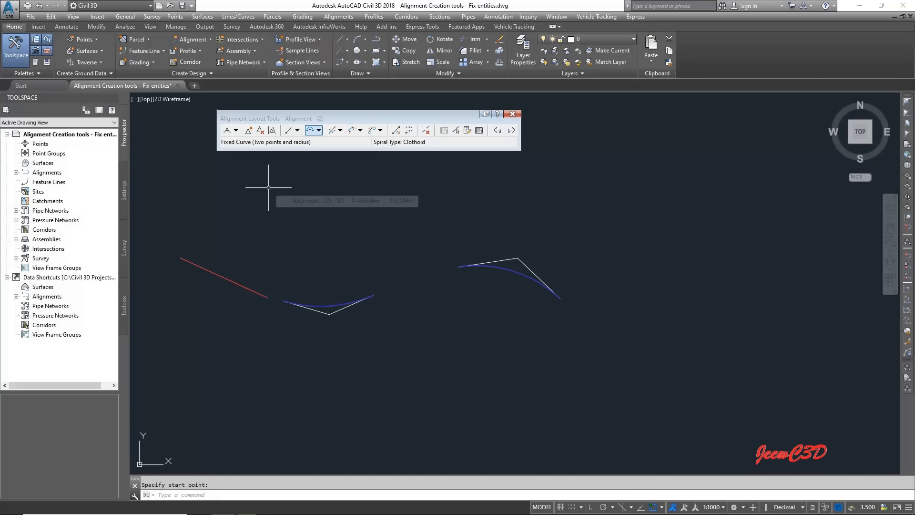